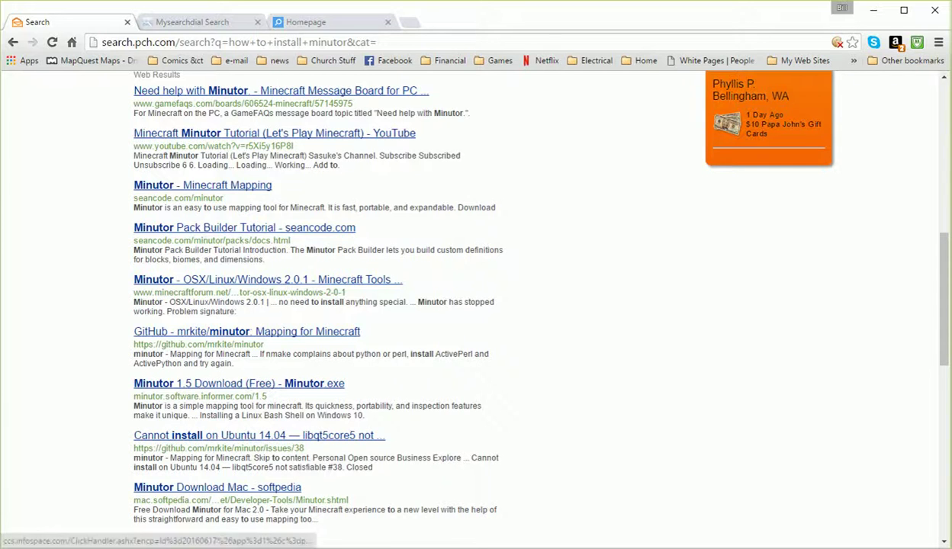
- Open the Software Informer page for Minutor from the search results and download version 2.0 from all available versions
left_click(202, 185)
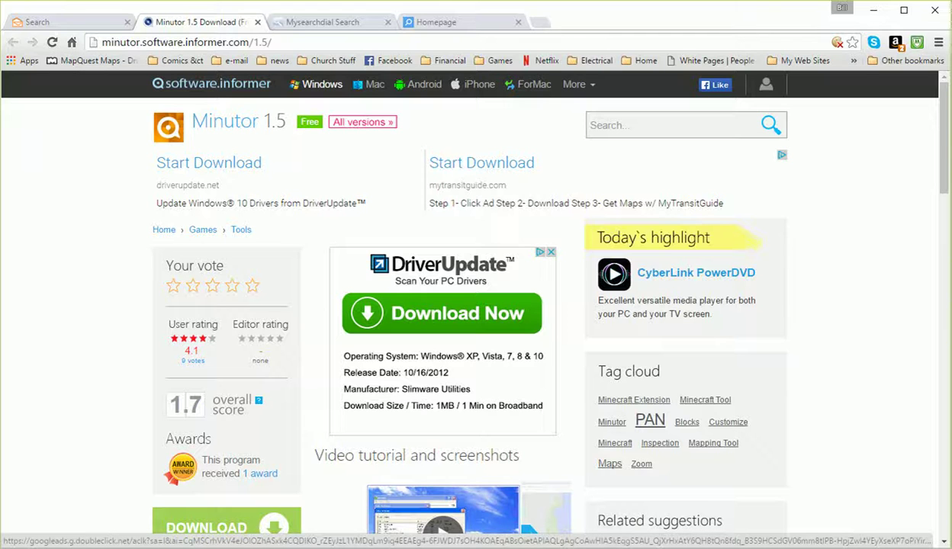
scroll(462, 298, "down", 3)
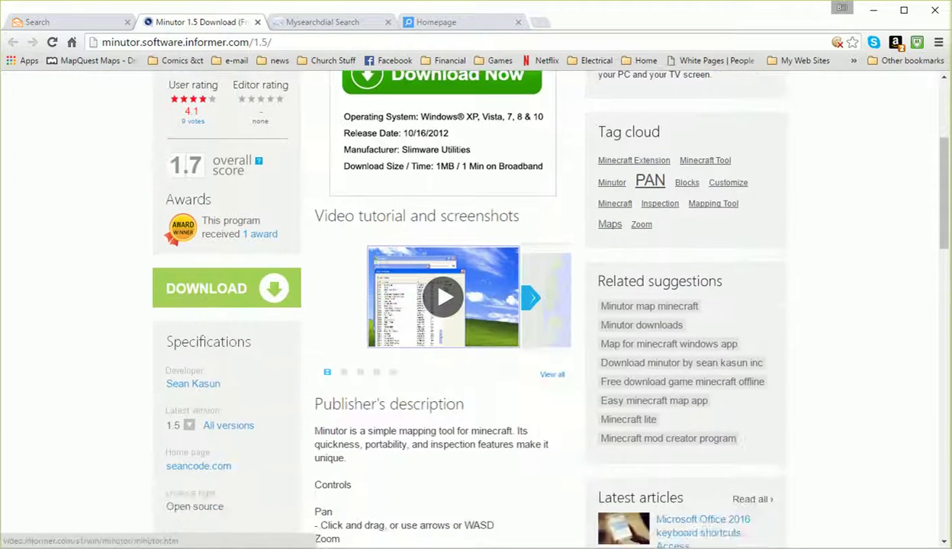
scroll(536, 302, "up", 3)
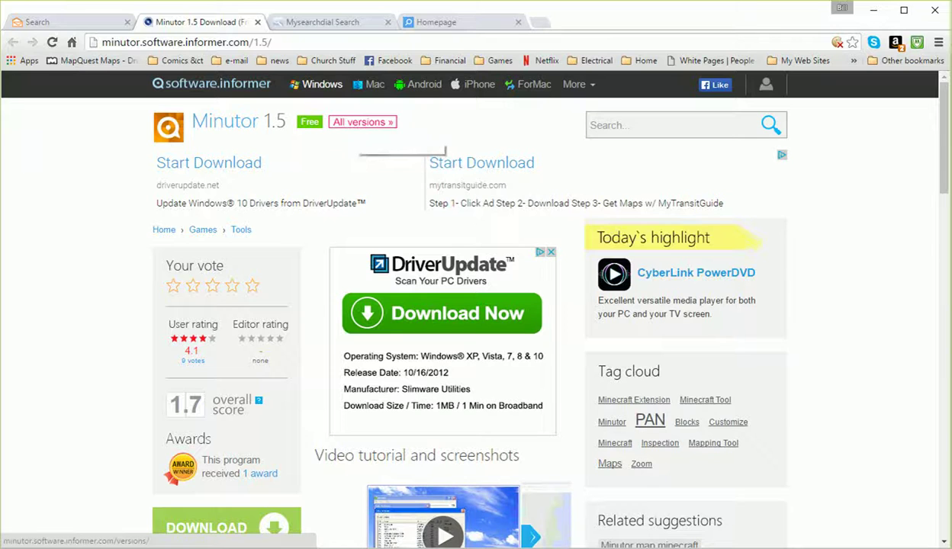
left_click(362, 122)
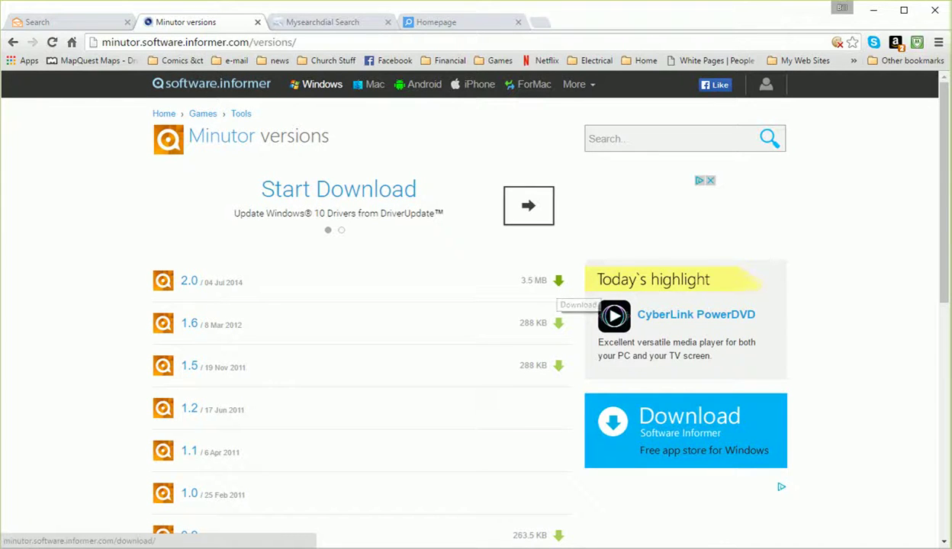
left_click(559, 282)
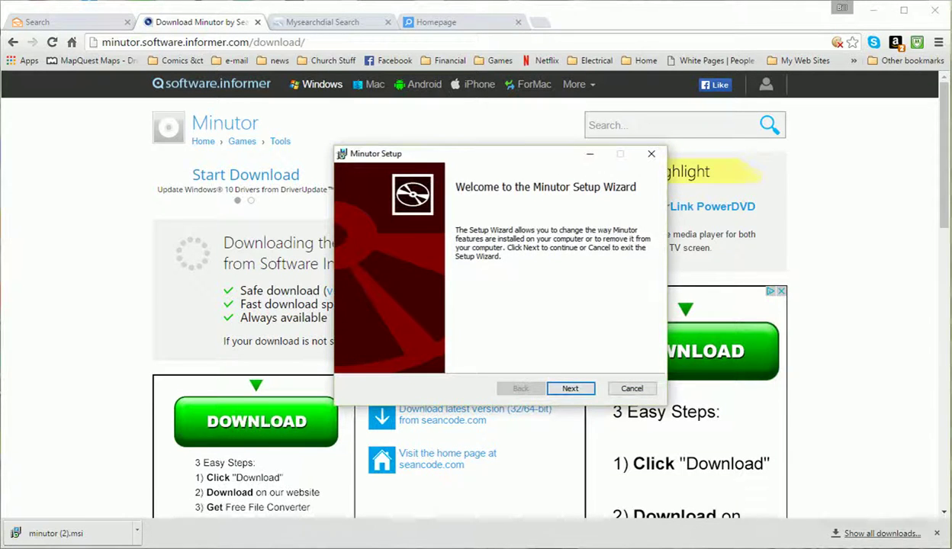
- Install Minutor into the default folder C:\Program Files (x86)\Minutor\ and finish the setup wizard
key("Return")
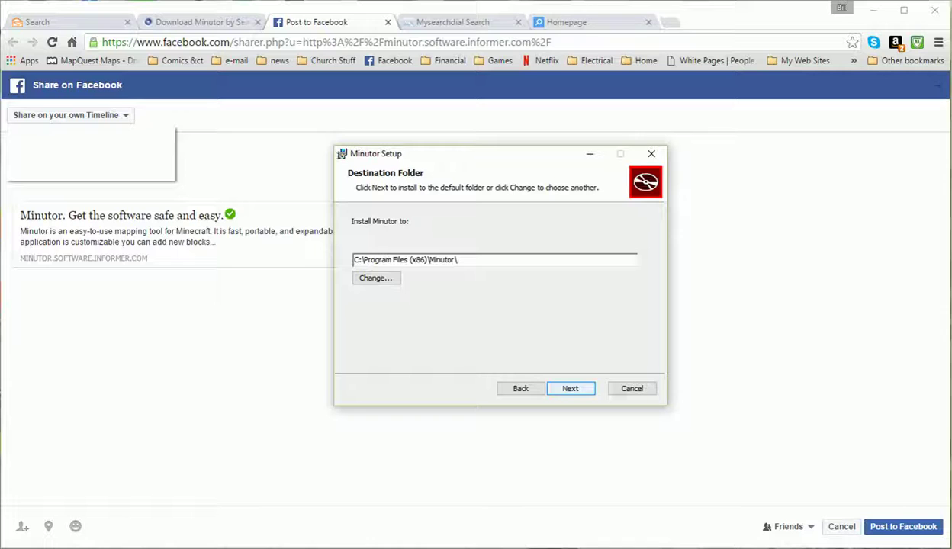
key("Return")
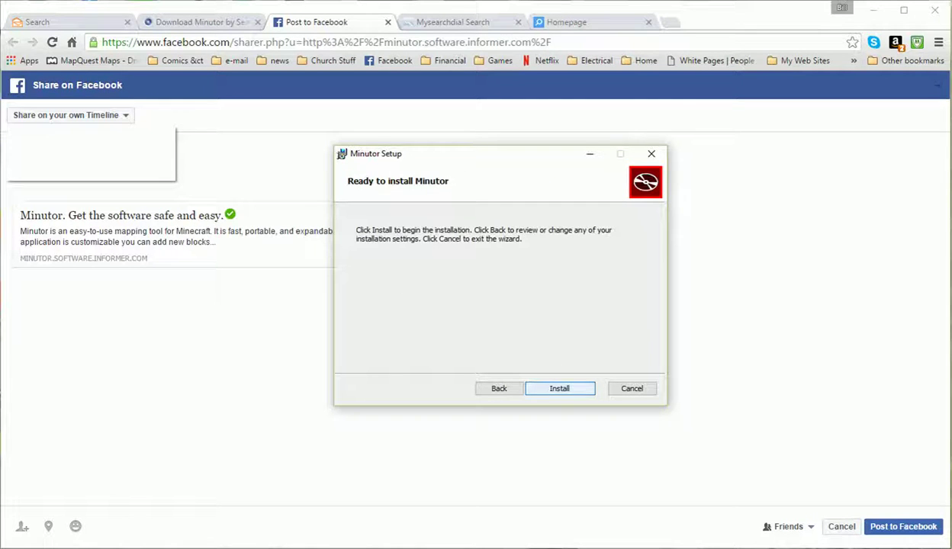
key("Return")
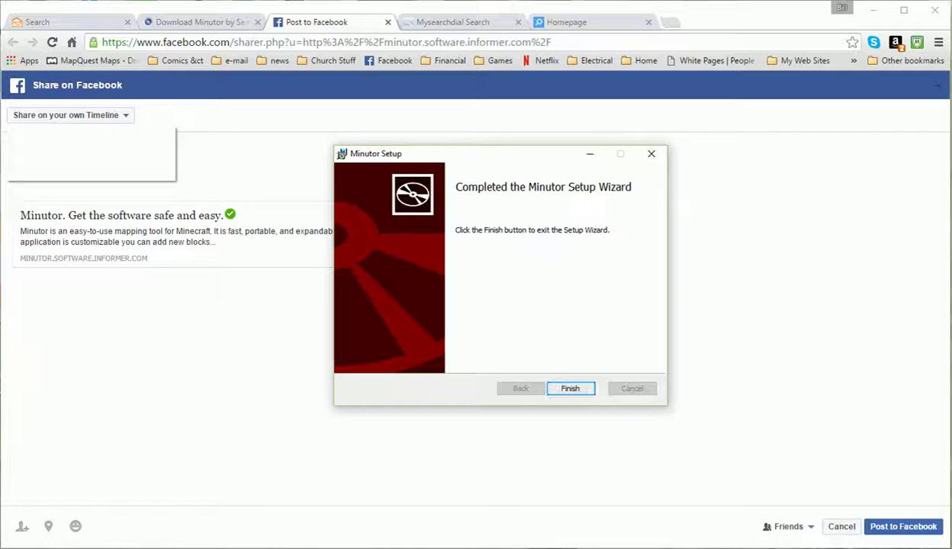
key("Return")
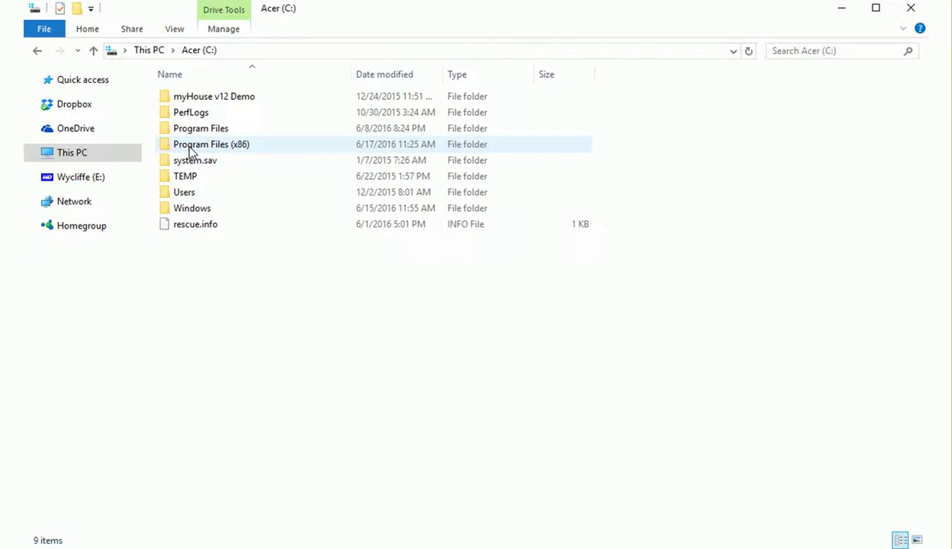
- In File Explorer, open the Minutor folder inside Program Files (x86) and launch the Minutor application
left_click(190, 149)
double_click(190, 148)
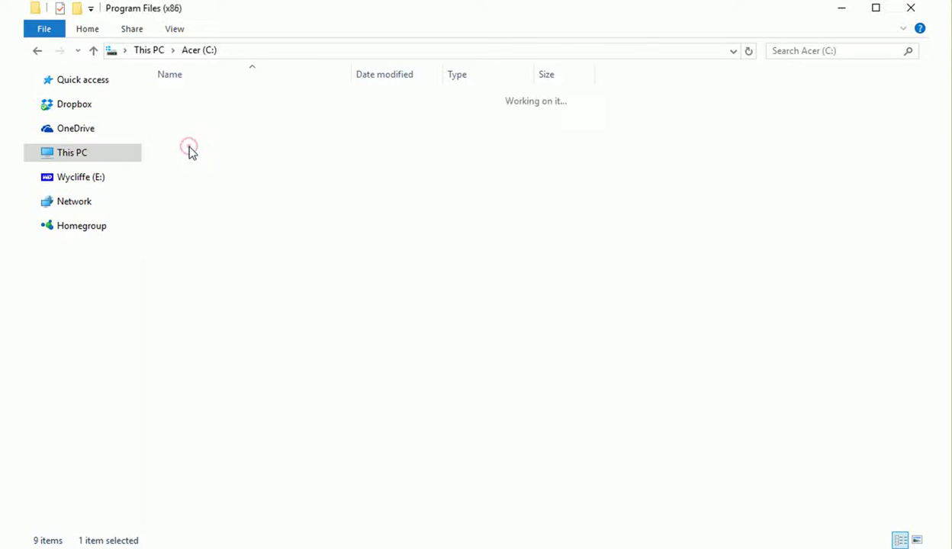
scroll(240, 289, "down", 5)
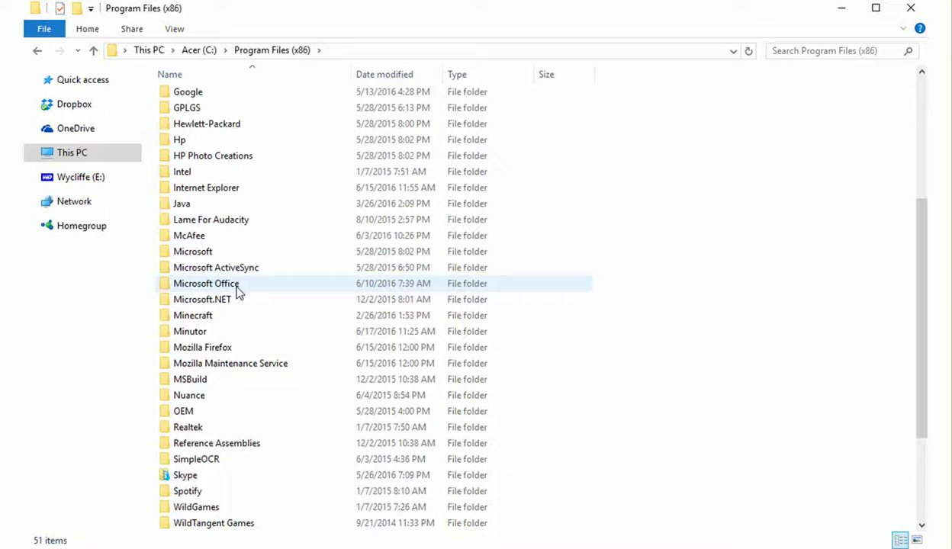
scroll(237, 292, "down", 1)
left_click(221, 289)
double_click(222, 289)
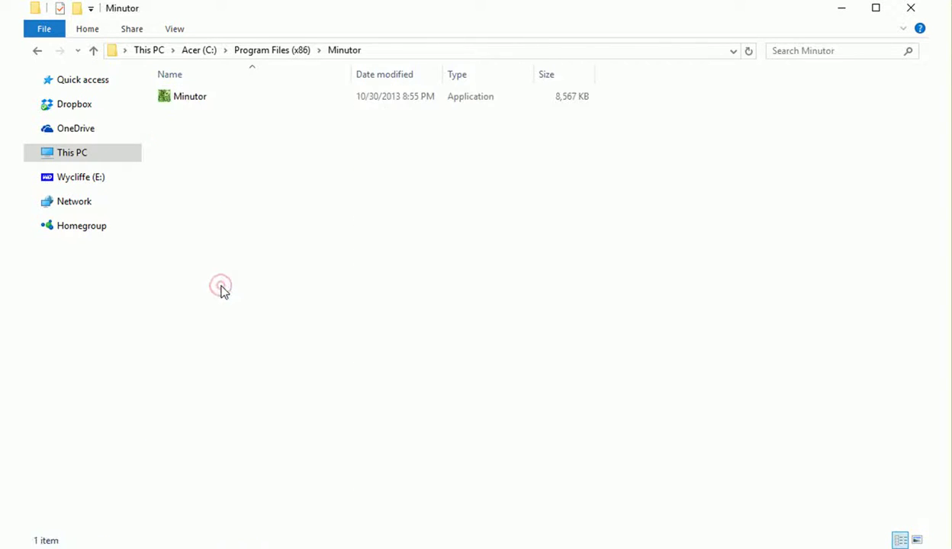
double_click(193, 105)
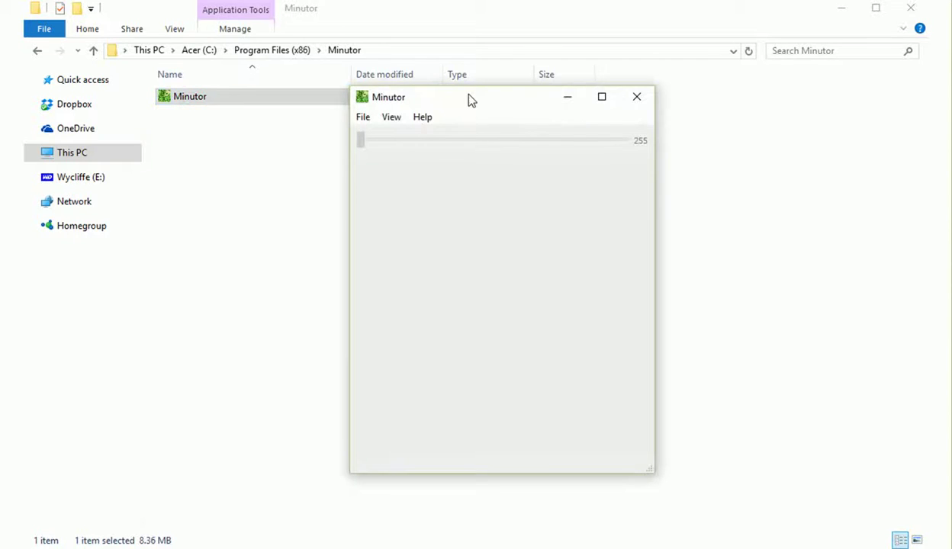
- Enlarge the Minutor window to nearly fill the screen and open the world Codgers-World-04
left_click_drag(468, 95, 161, 16)
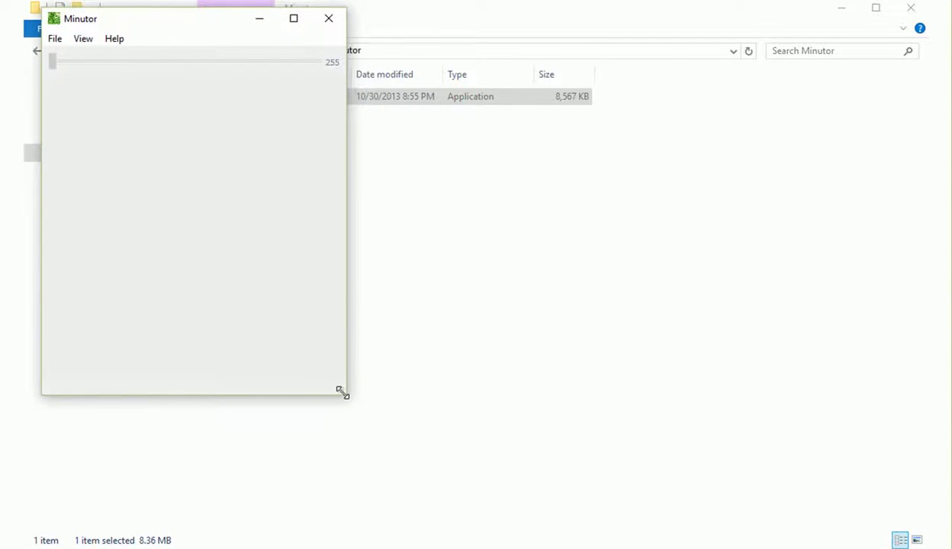
left_click_drag(342, 392, 912, 532)
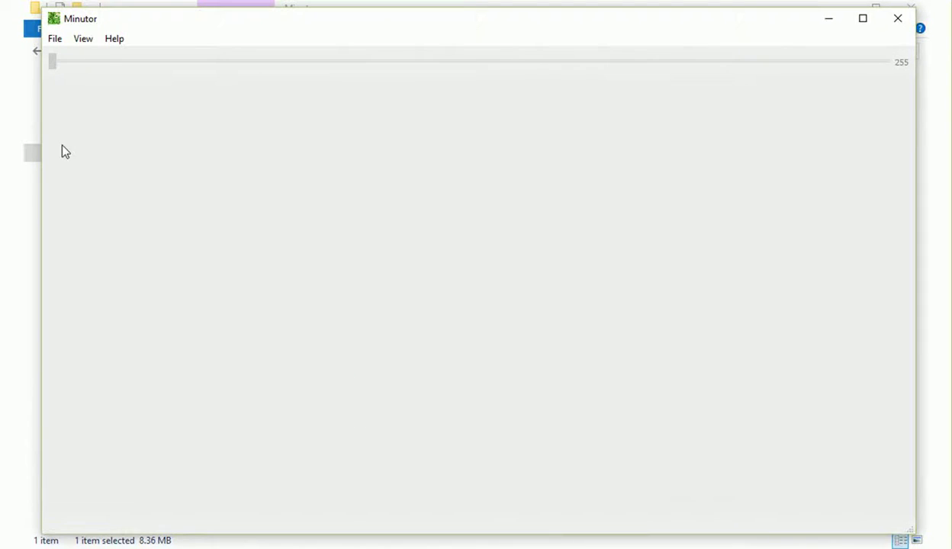
left_click(54, 38)
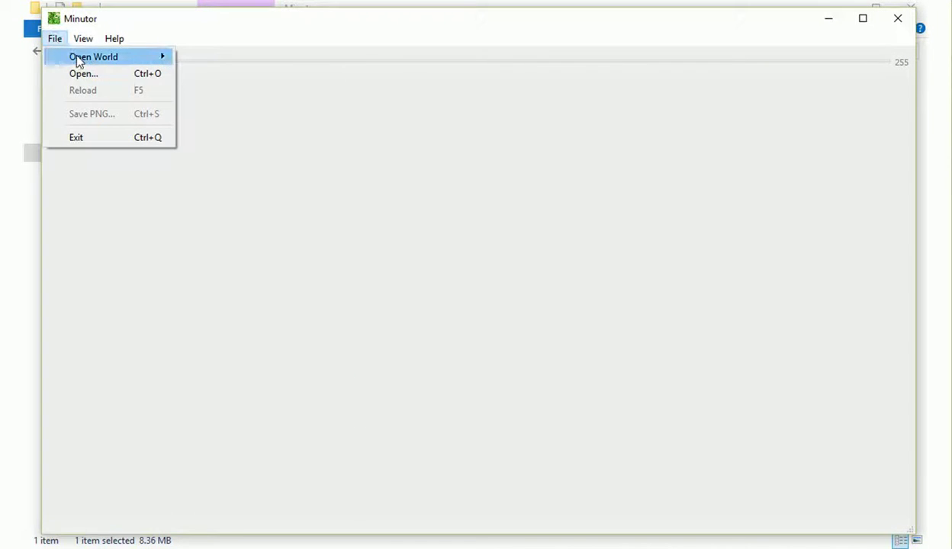
mouse_move(126, 59)
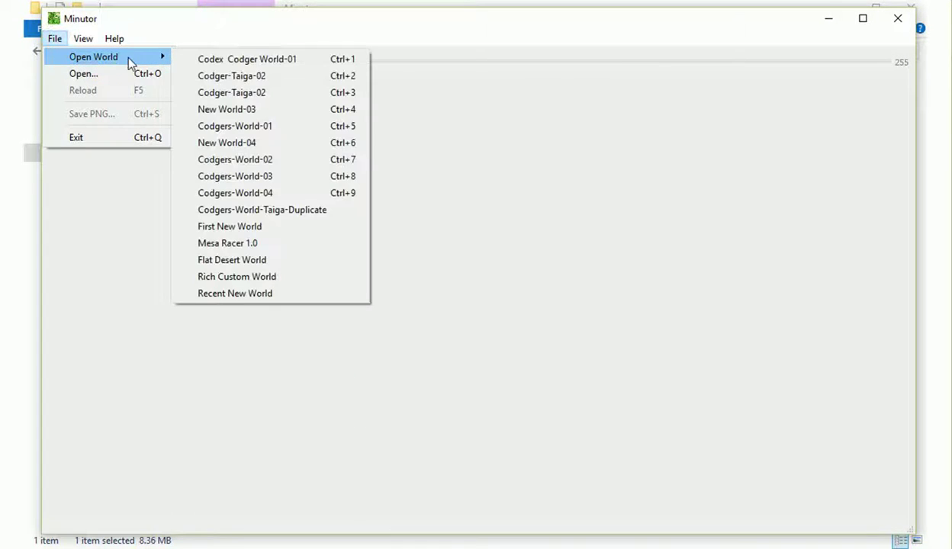
left_click(267, 196)
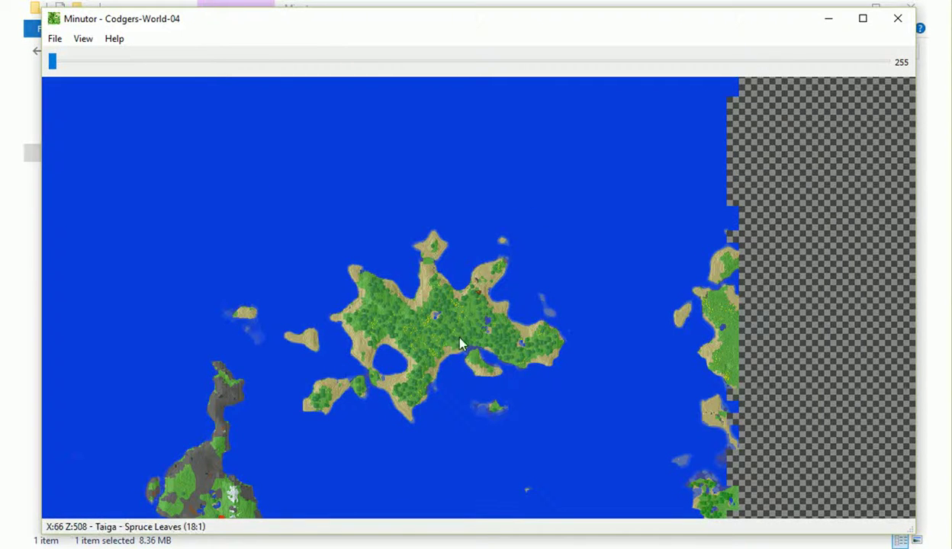
- Survey the surface map from the northern island southward along the rail line to the walled village
left_click_drag(294, 363, 348, 369)
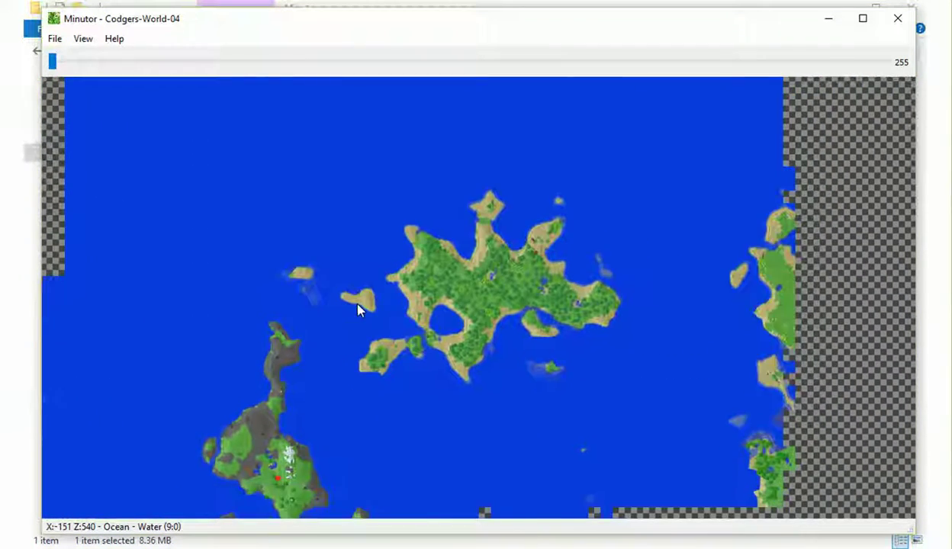
left_click_drag(359, 309, 382, 230)
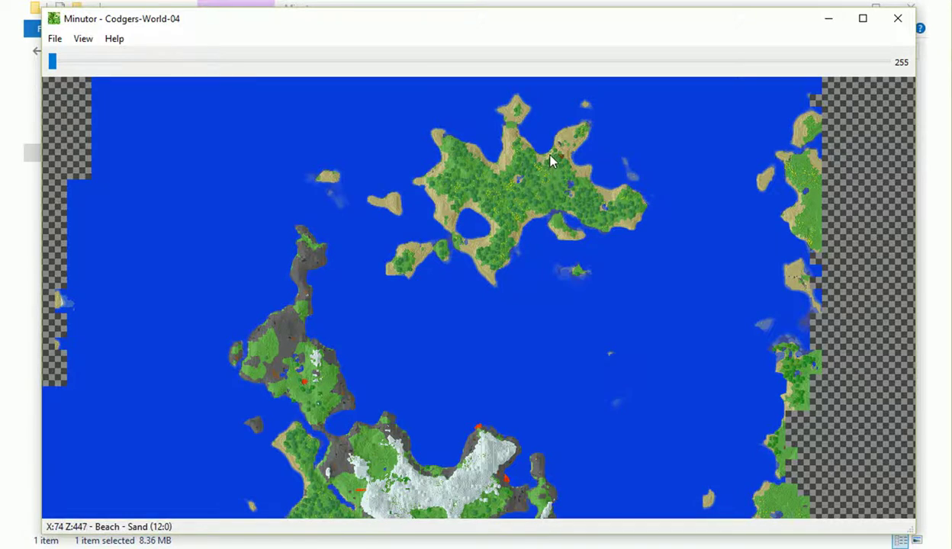
left_click_drag(471, 355, 466, 119)
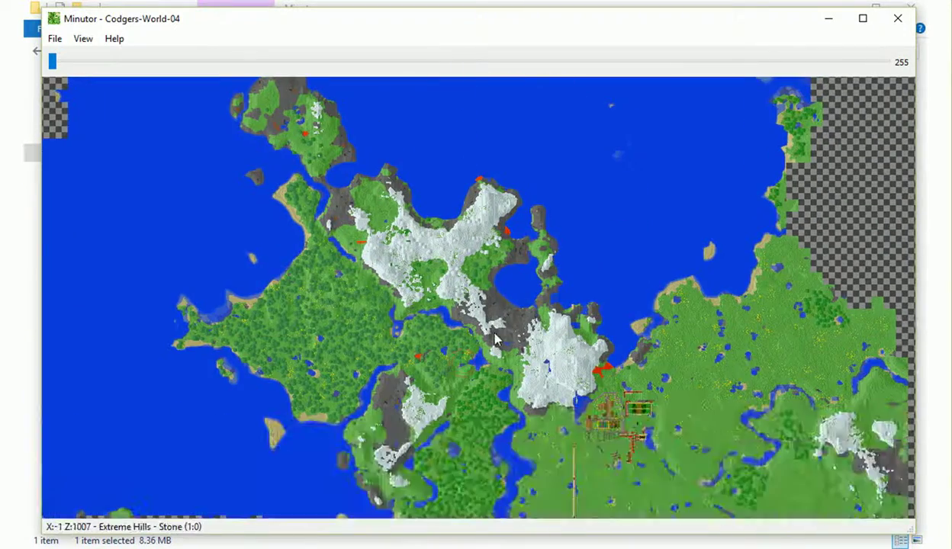
left_click_drag(412, 275, 366, 216)
left_click_drag(580, 419, 465, 313)
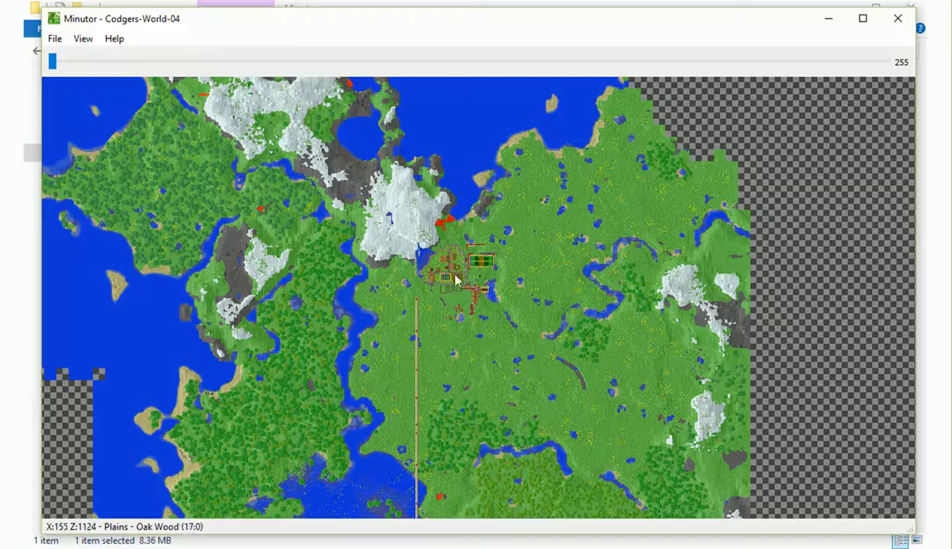
left_click_drag(463, 436, 454, 129)
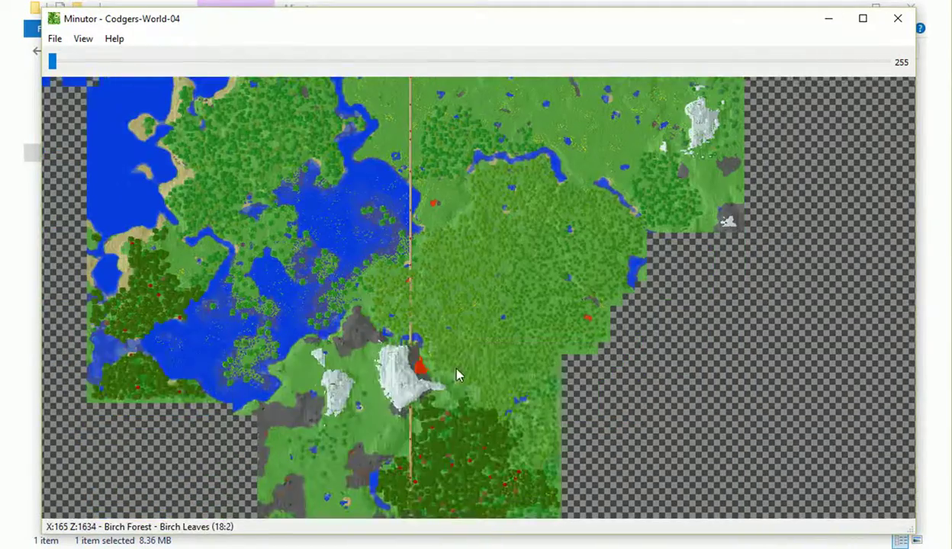
left_click_drag(450, 367, 476, 123)
left_click_drag(475, 488, 465, 295)
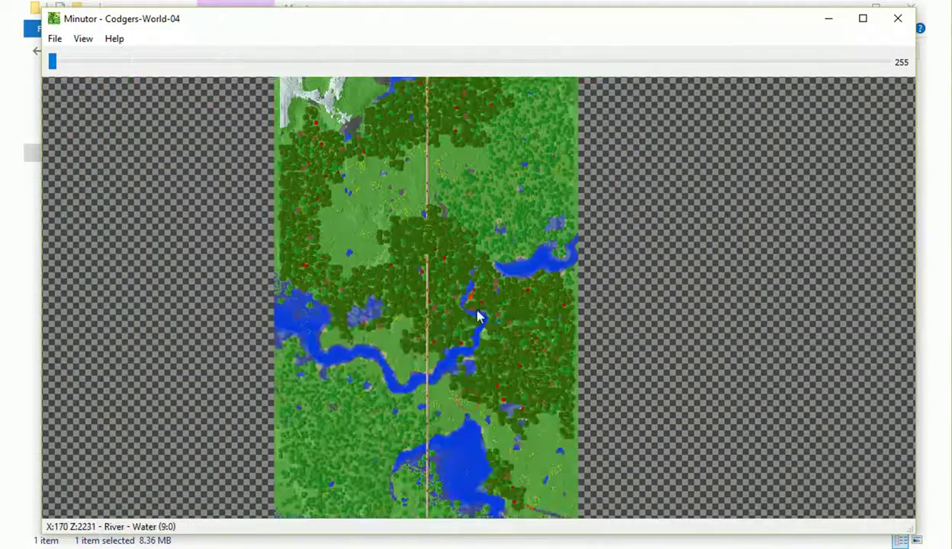
left_click_drag(481, 416, 479, 245)
left_click_drag(467, 425, 468, 261)
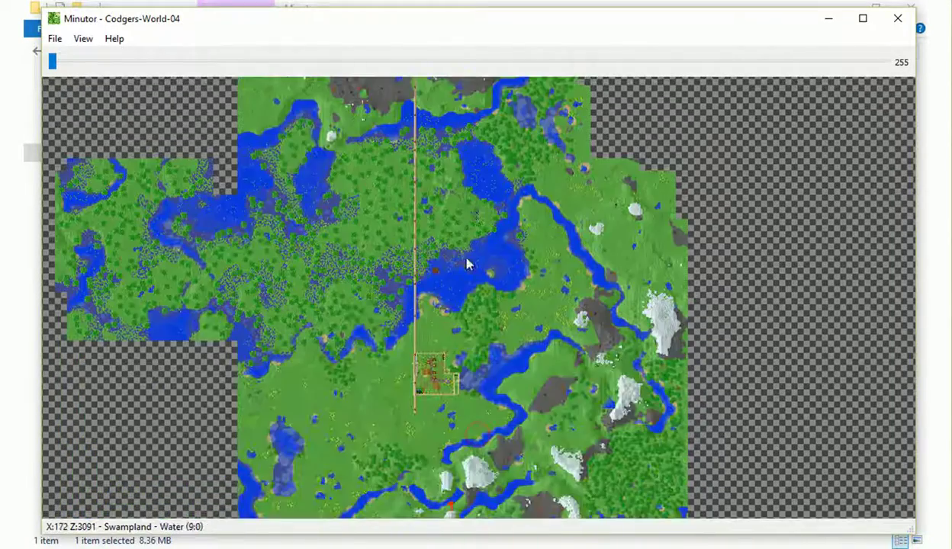
left_click_drag(468, 393, 455, 277)
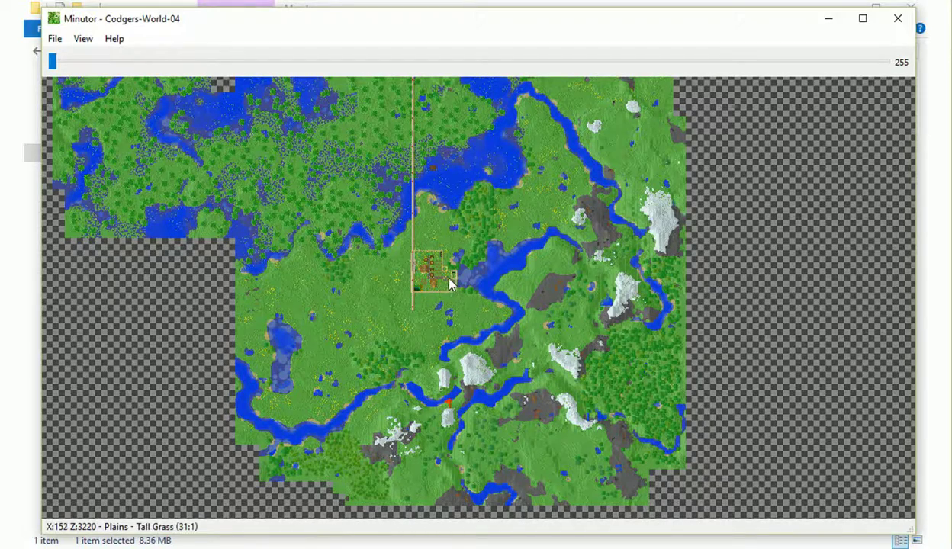
- Examine the walled village beside the rail line up close, centring its houses and farm plots
scroll(453, 281, "up", 3)
scroll(379, 270, "up", 1)
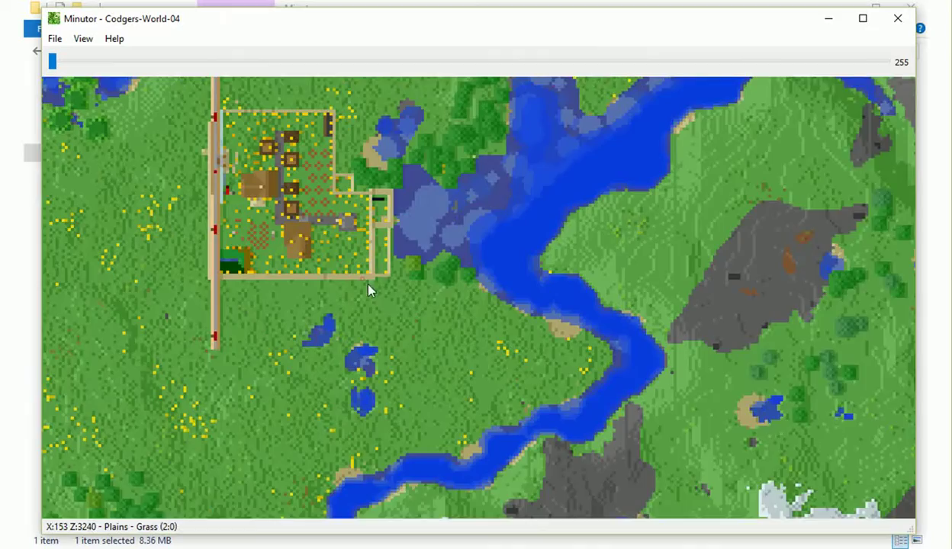
left_click_drag(365, 289, 477, 321)
scroll(405, 276, "up", 3)
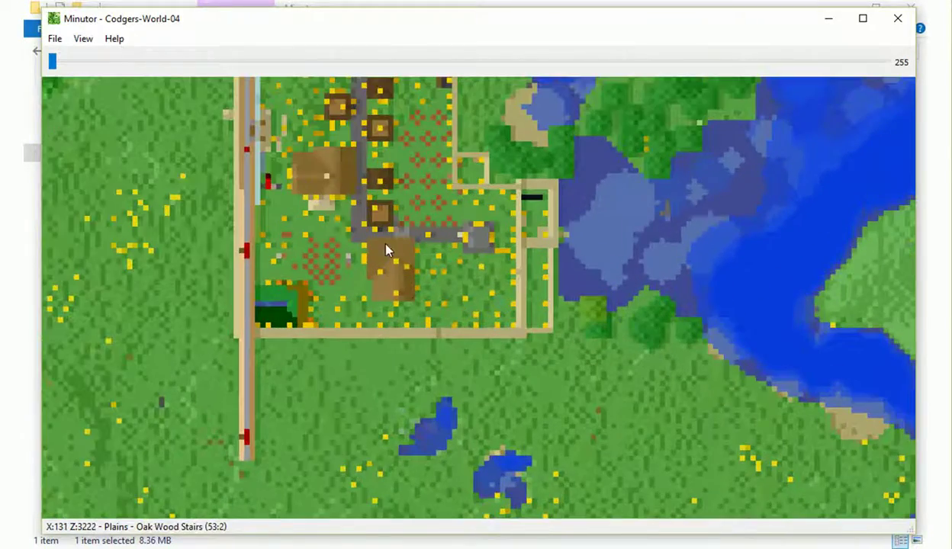
left_click_drag(385, 250, 432, 350)
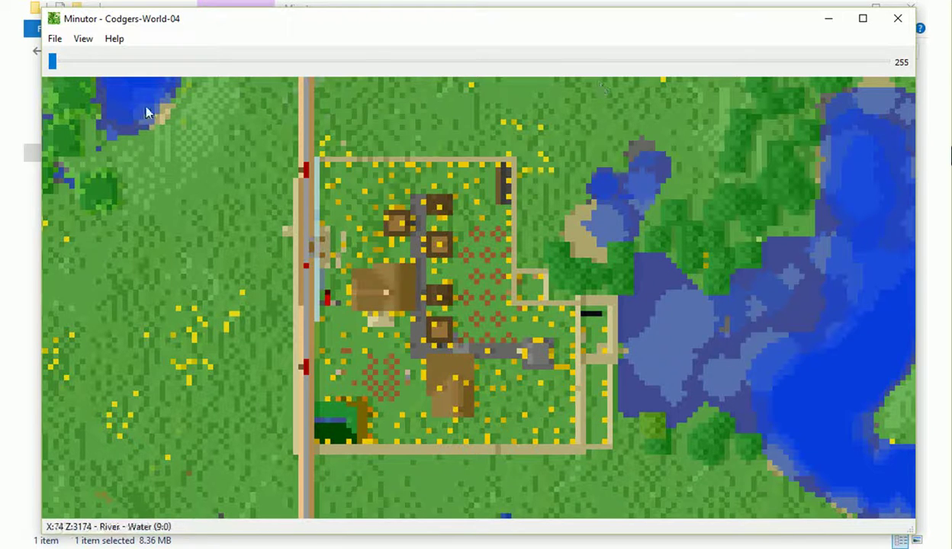
- Lower the map's displayed layer to 61 and on to 47 to examine what lies beneath the village
left_click_drag(52, 63, 686, 71)
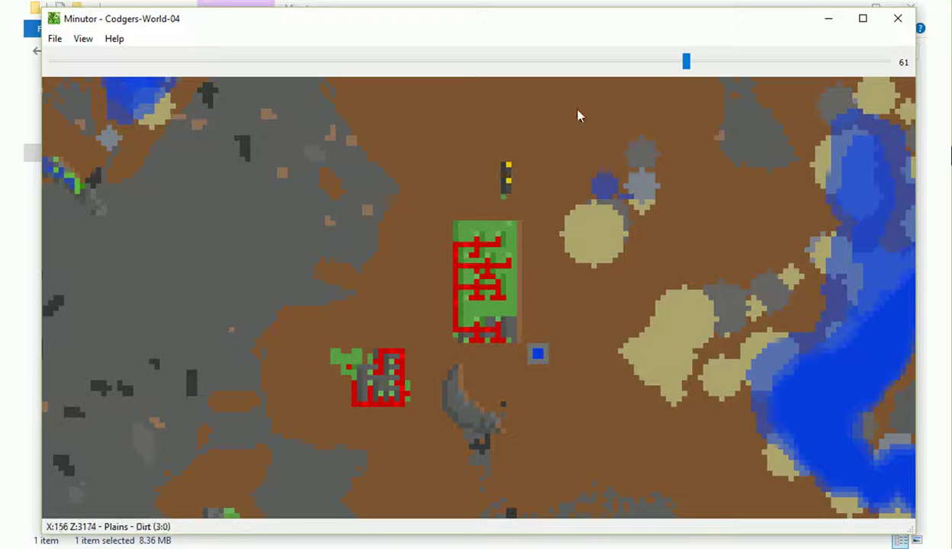
left_click_drag(686, 64, 731, 69)
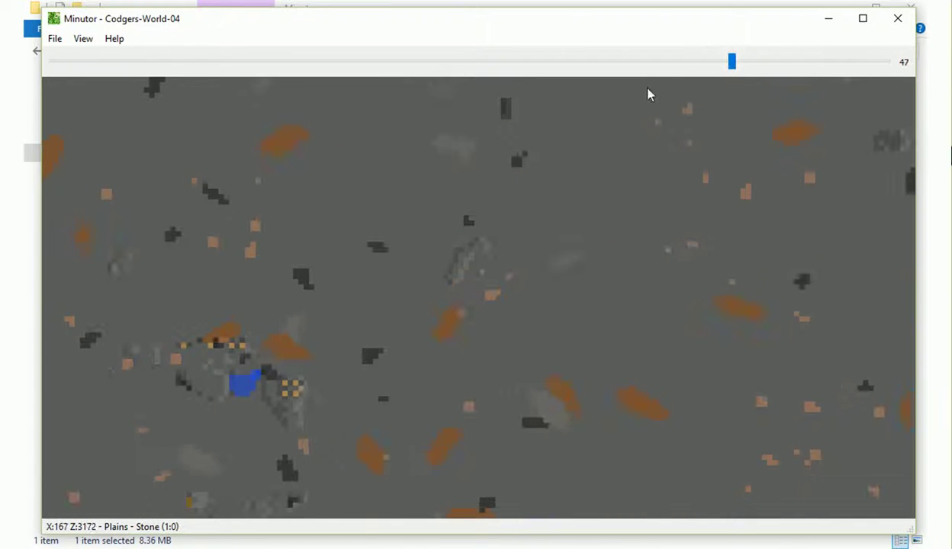
left_click_drag(595, 130, 595, 327)
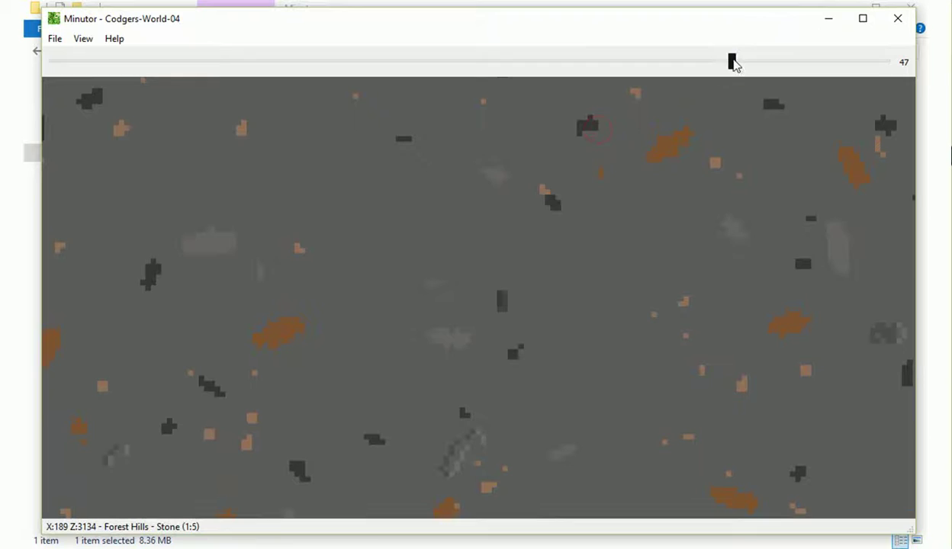
- Lower the map's displayed layer to 15 and on to 14 to inspect the ores, lava and mine tunnel
left_click_drag(736, 64, 837, 70)
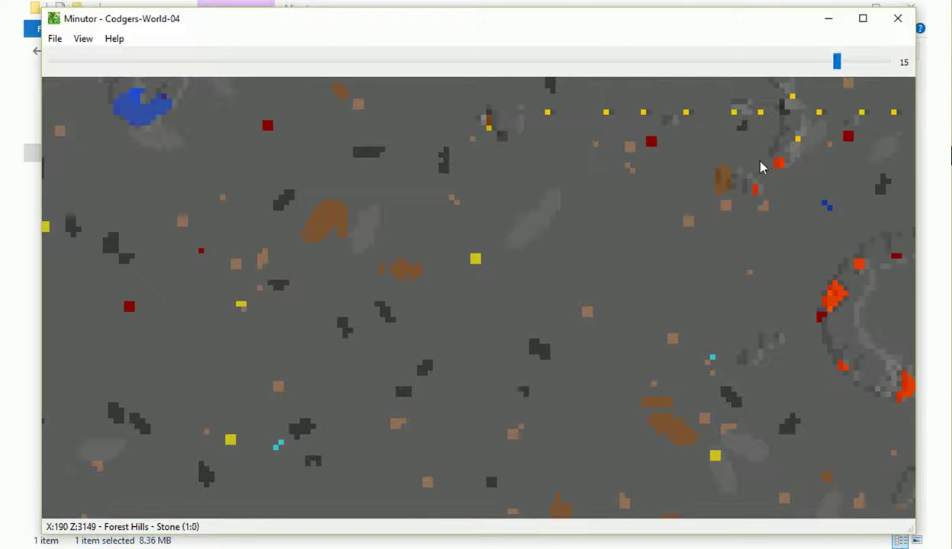
left_click_drag(682, 195, 573, 264)
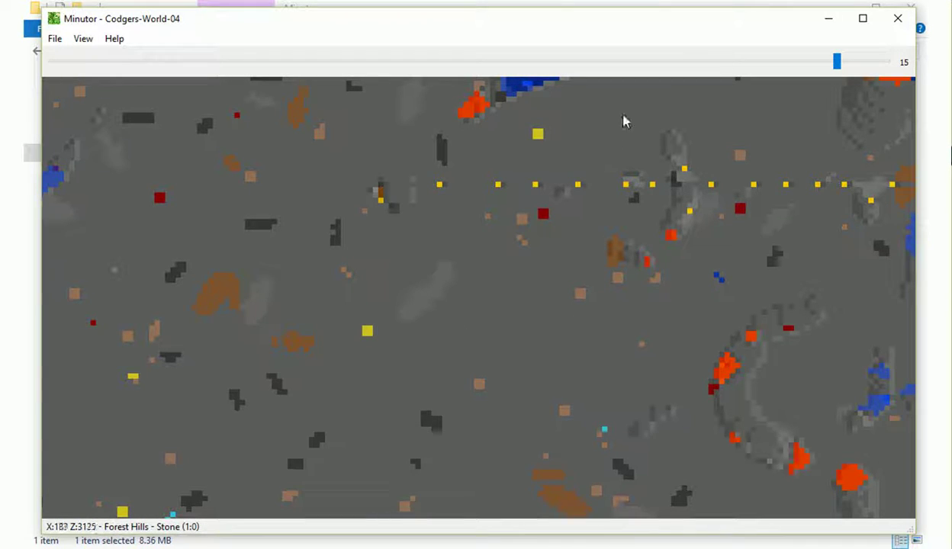
mouse_move(837, 65)
left_mouse_down()
mouse_move(853, 65)
mouse_move(827, 64)
mouse_move(854, 68)
mouse_move(840, 67)
left_mouse_up()
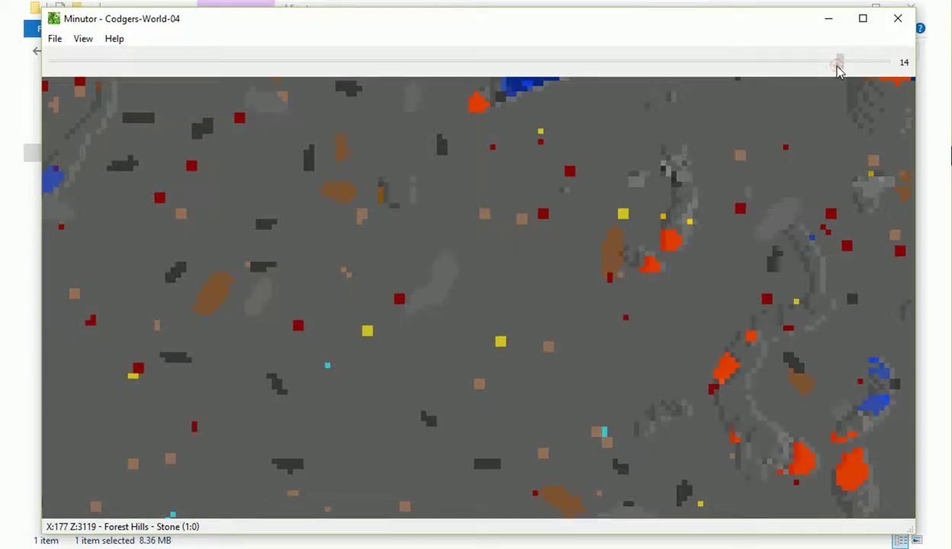
- Raise the displayed layer to 111 and on to 253, viewing the whole region around the village
left_click_drag(837, 69, 522, 61)
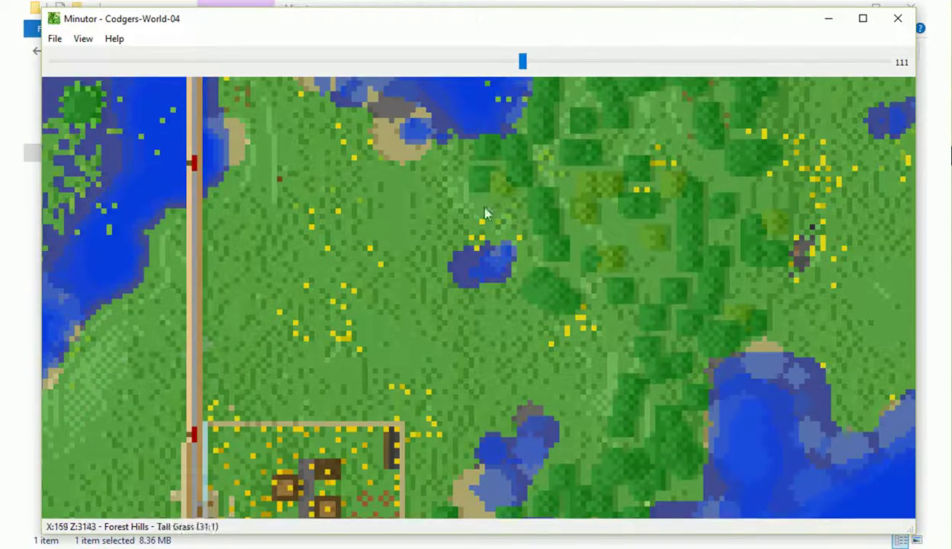
scroll(477, 204, "down", 6)
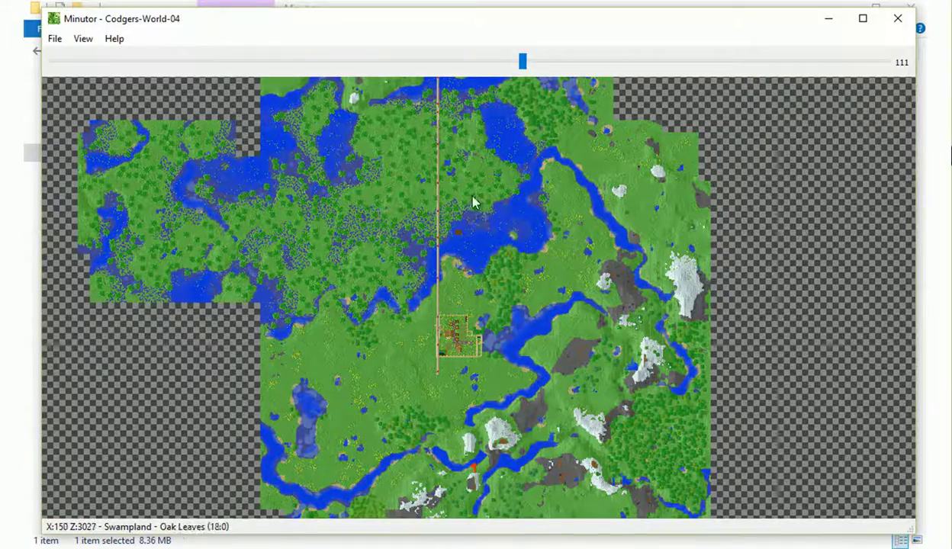
left_click_drag(478, 292, 432, 187)
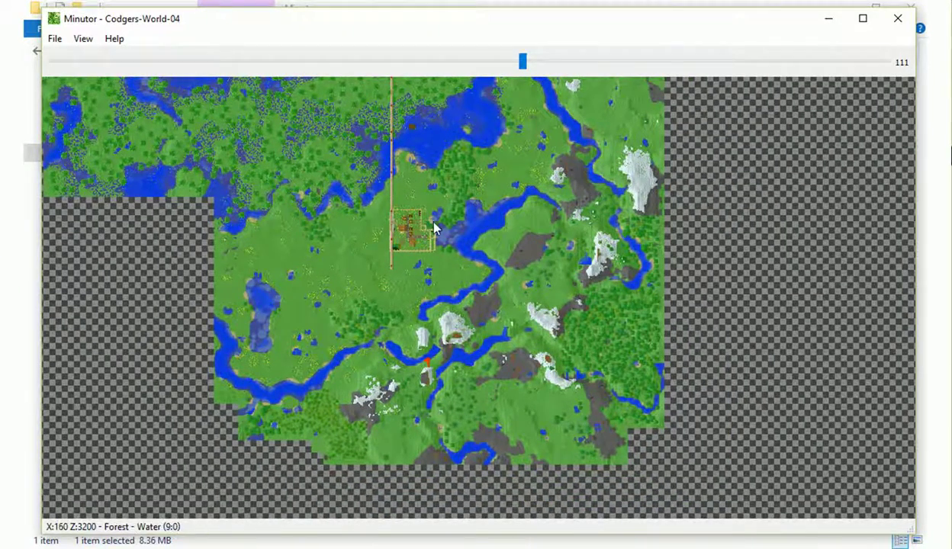
left_click_drag(471, 191, 482, 220)
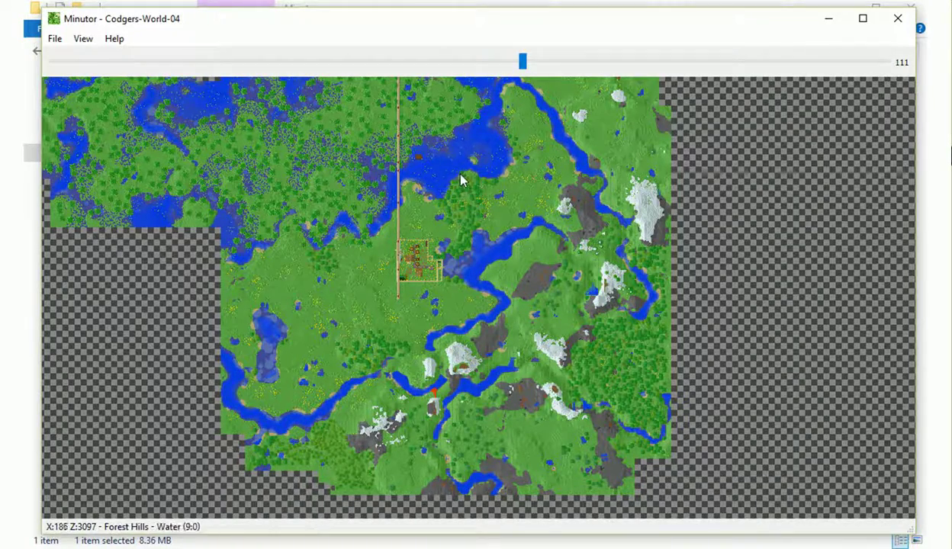
left_click_drag(523, 61, 59, 61)
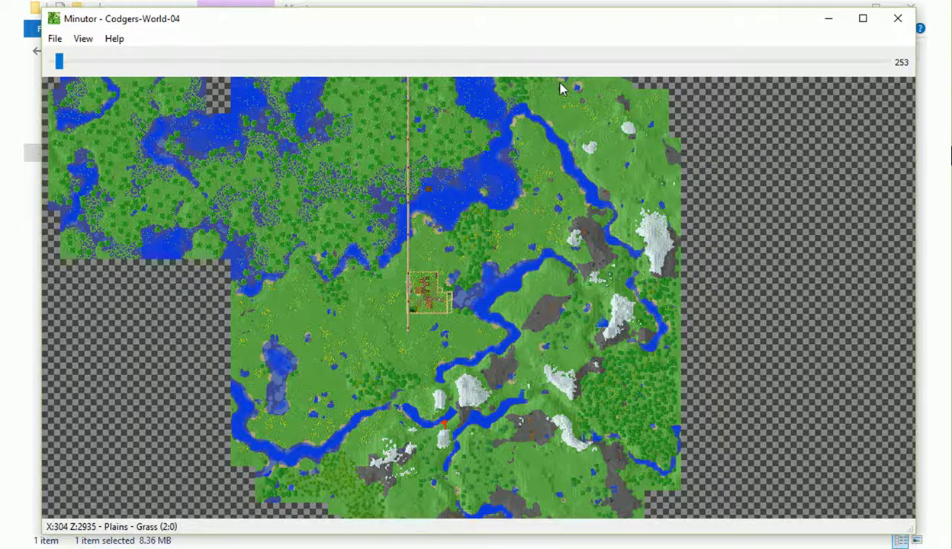